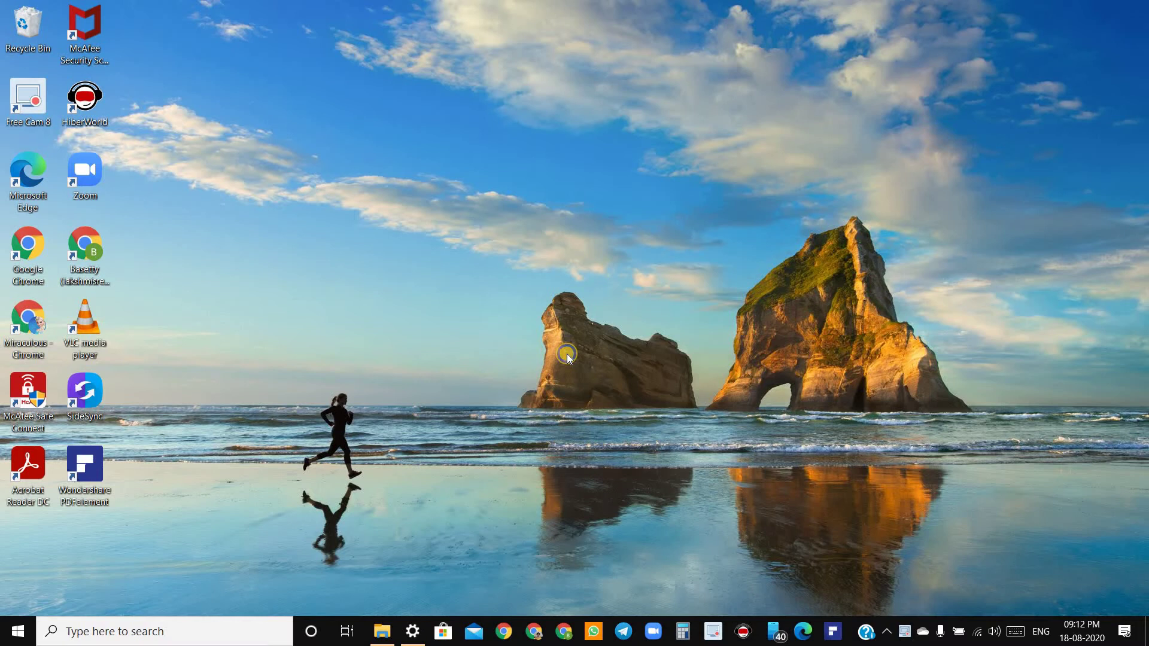
Right-click the empty desktop to bring up its shortcut menu
right_click(566, 353)
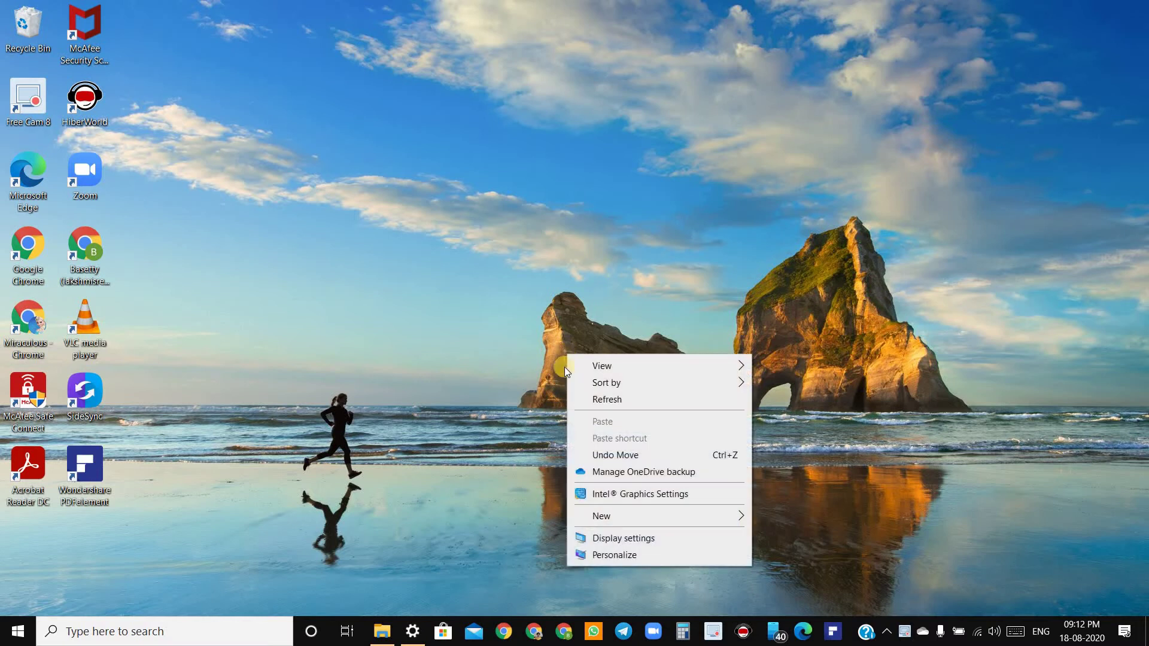
Apply the blue Windows thumbnail as the desktop picture via Personalize, then minimize Settings
click(600, 556)
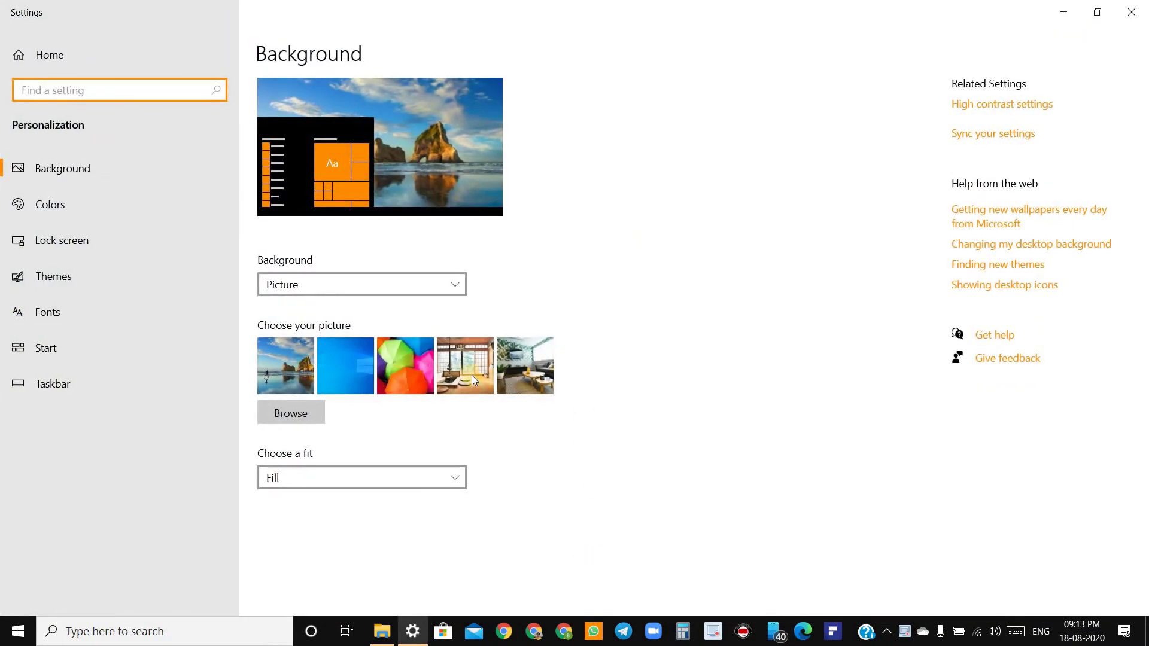
click(347, 372)
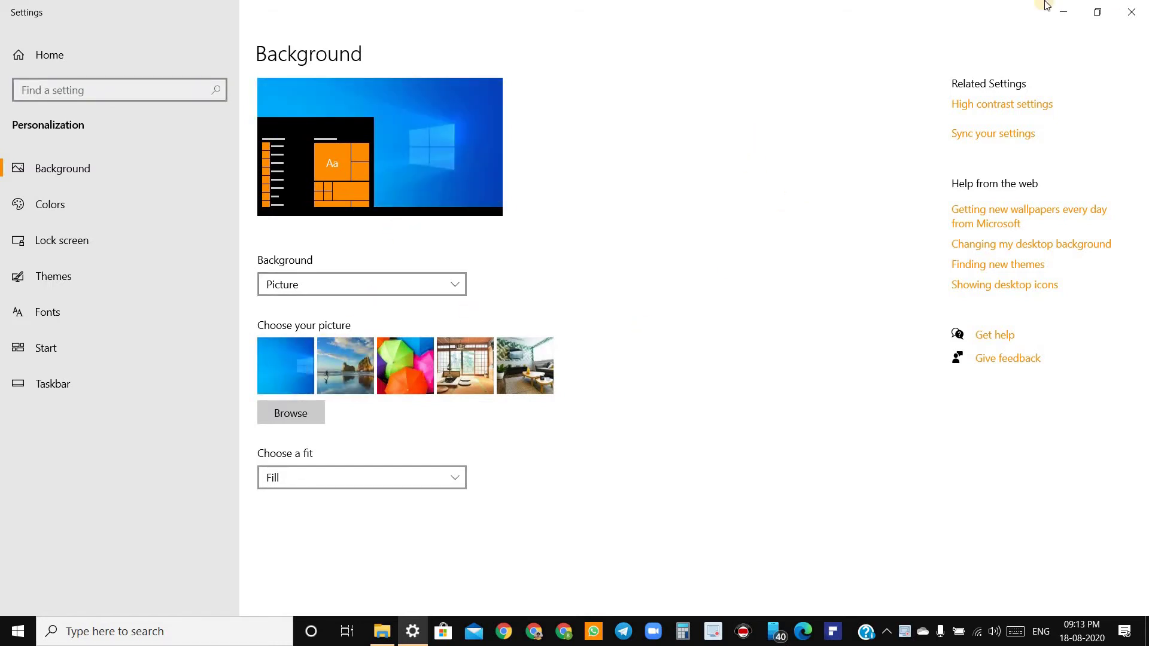
click(1064, 17)
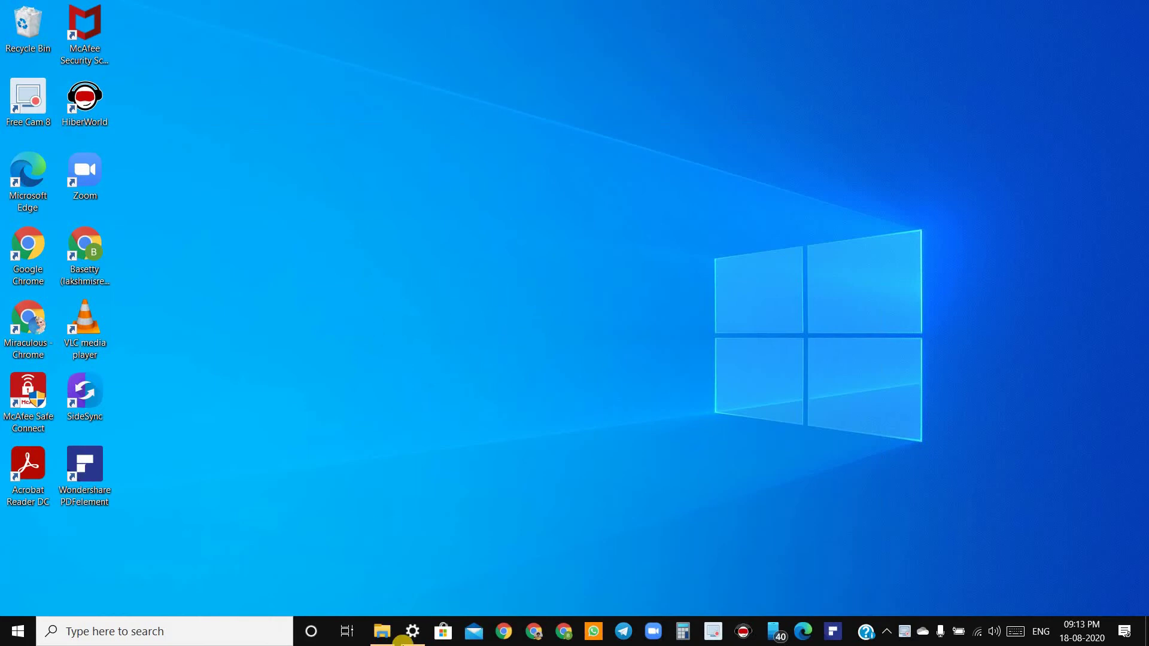
Restore the Background page and dismiss the Browse picture dialog without choosing a file
click(411, 630)
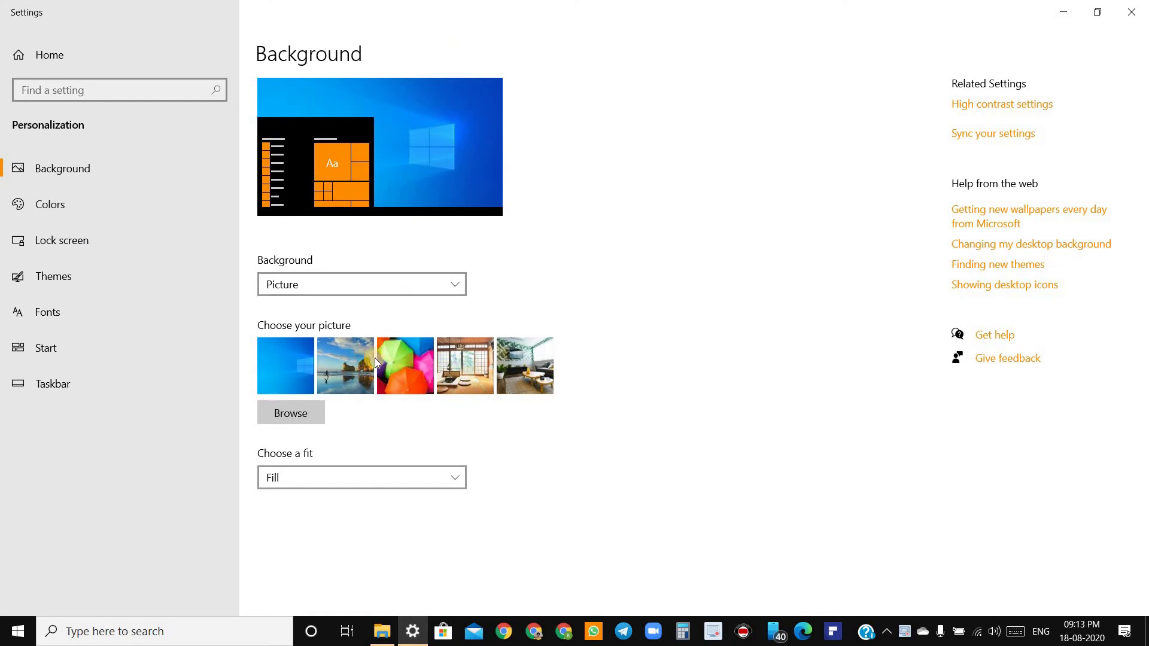
click(305, 414)
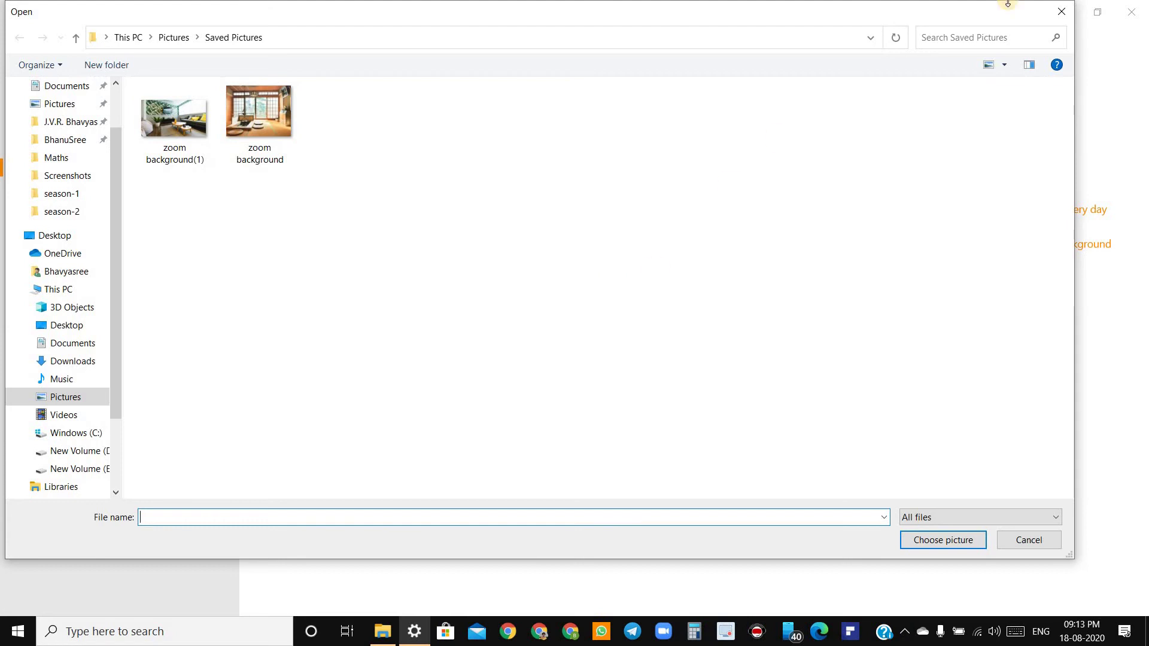
click(1061, 11)
Minimize Settings to show the desktop with the blue Windows wallpaper
click(1062, 11)
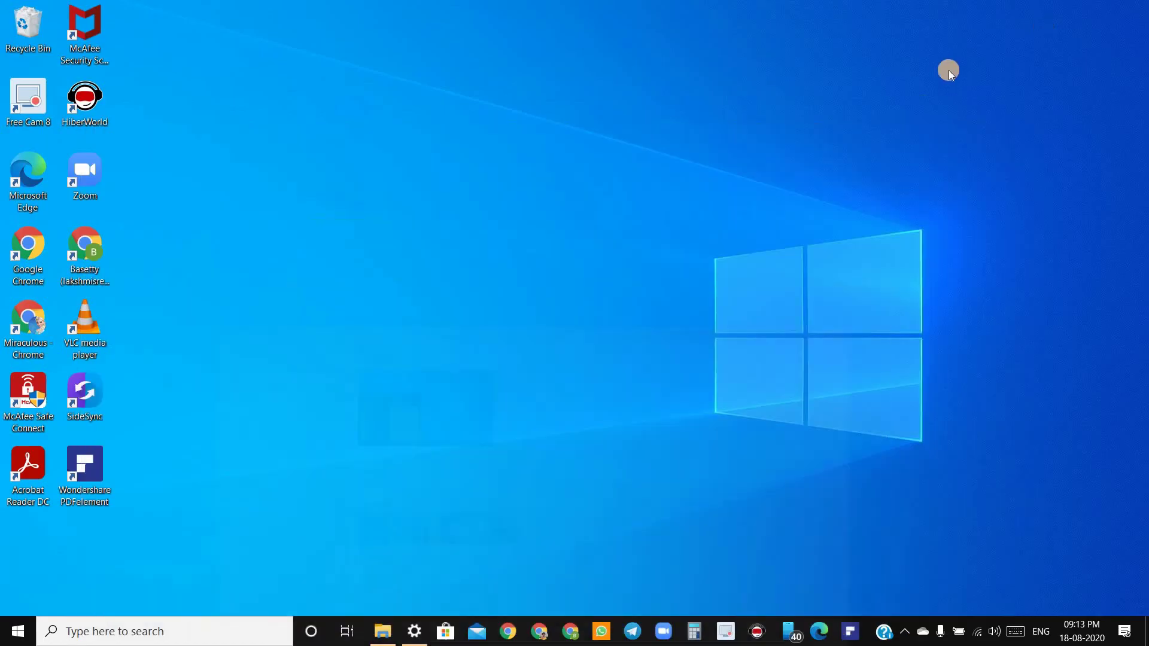